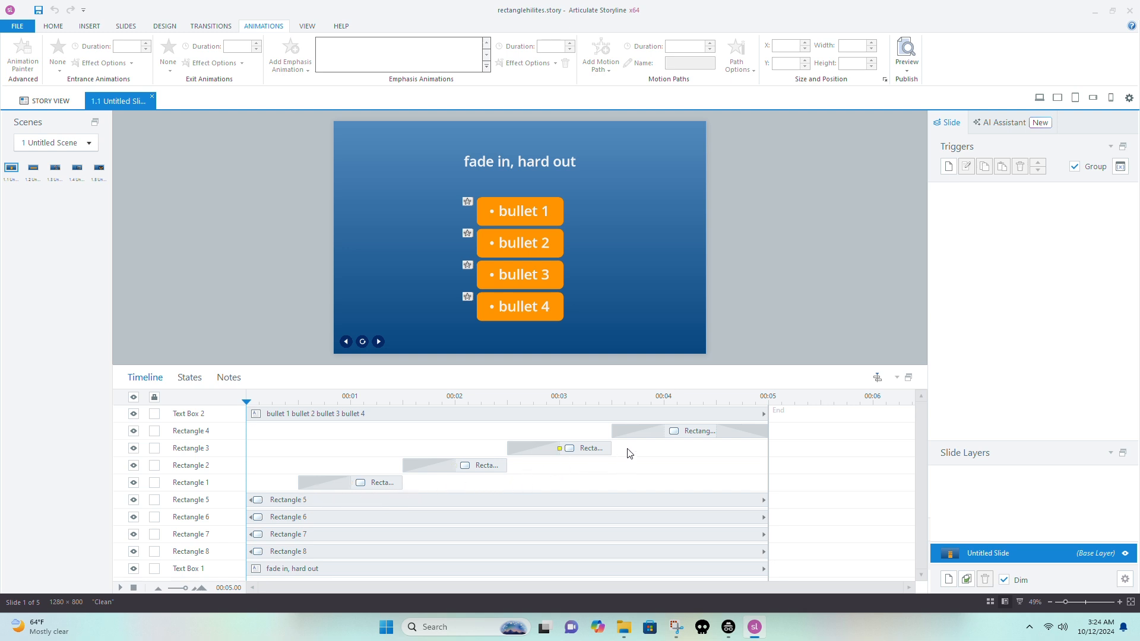
Inspect the entrance fade and its duration on the bullet 1 rectangle, and the exit fade and its duration on the bullet 4 rectangle
click(365, 482)
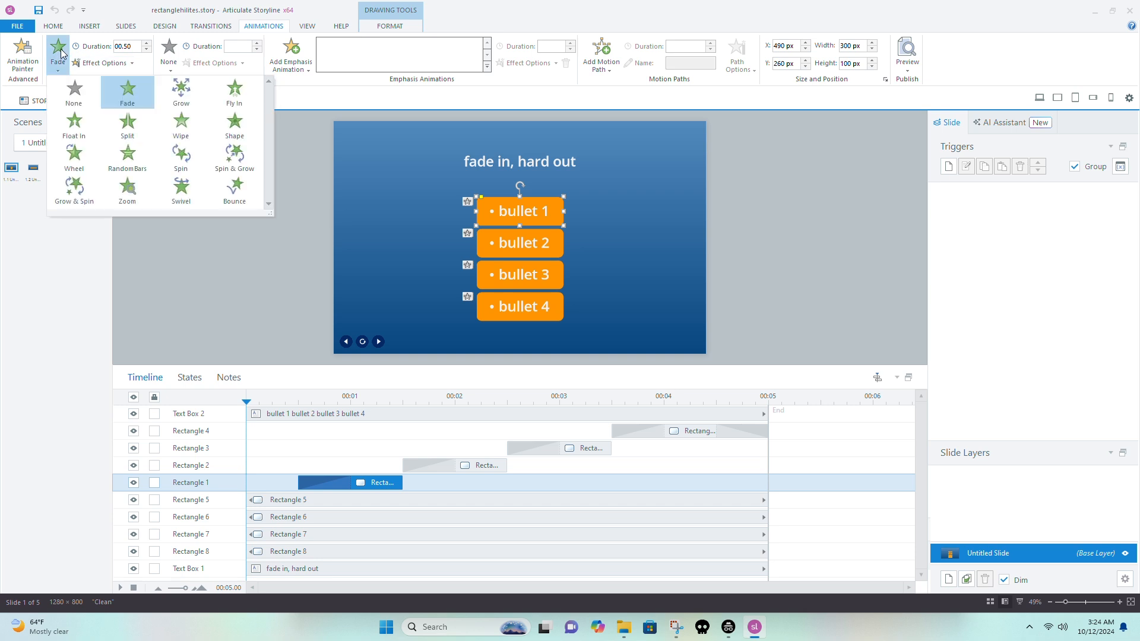
click(57, 55)
click(121, 49)
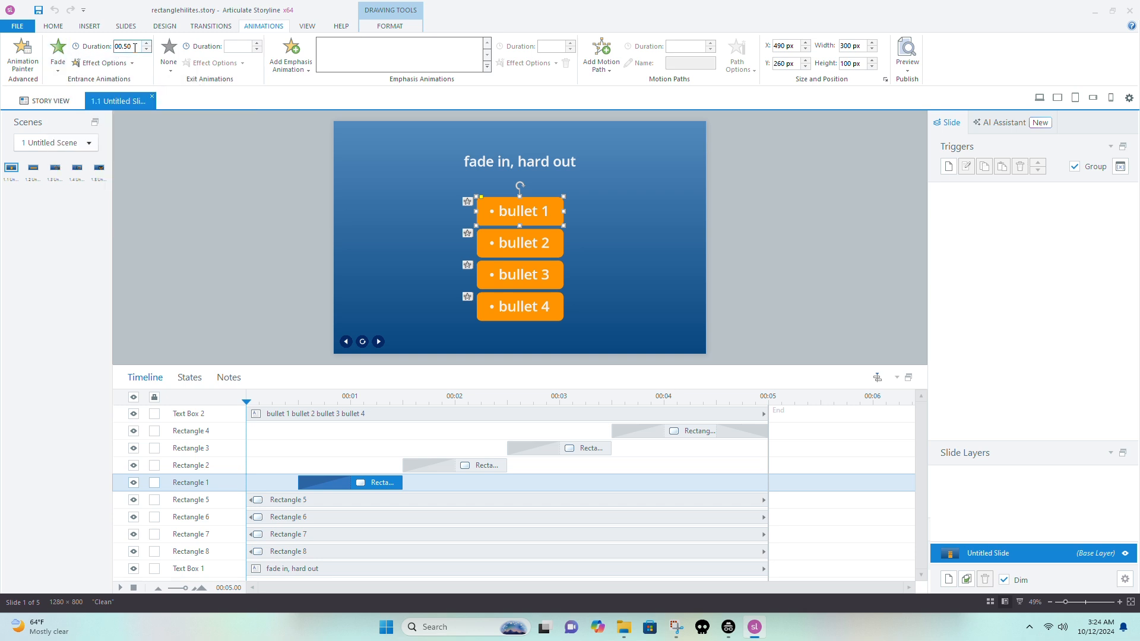
click(749, 432)
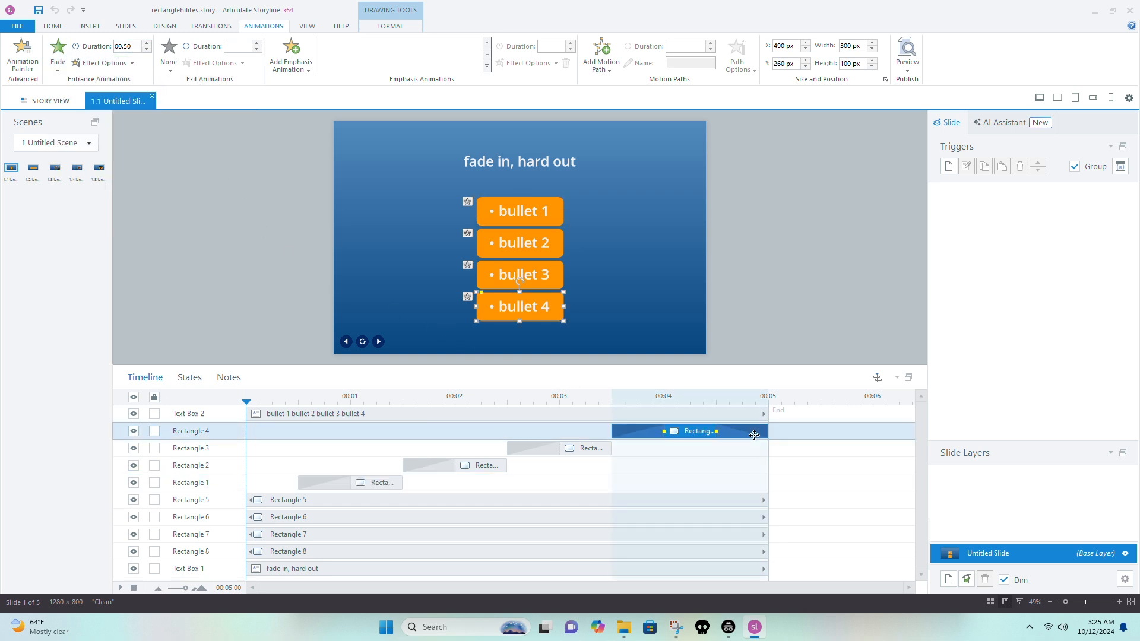
click(168, 52)
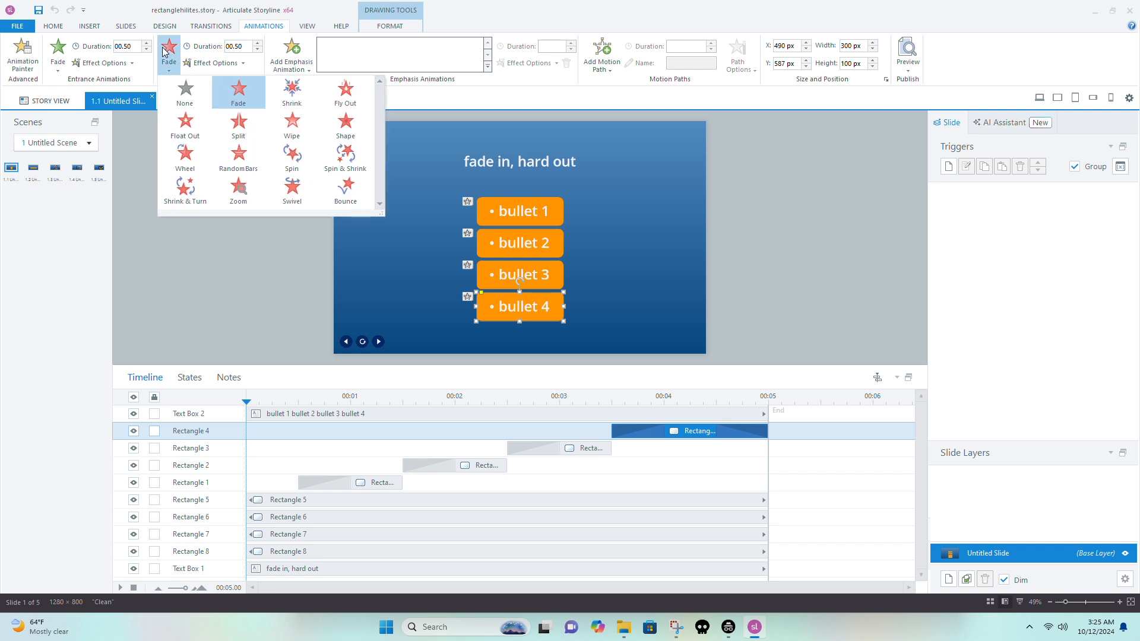
click(231, 48)
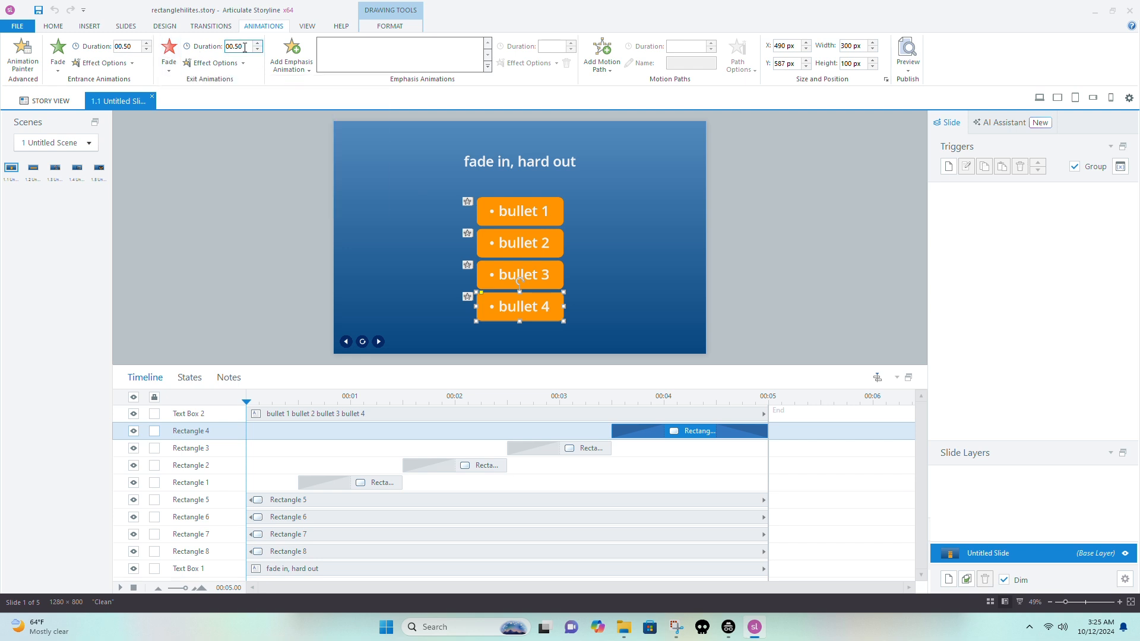
Compare the exit animation settings of the bullet 1, 2, 3 and 4 highlight rectangles one after another
click(394, 483)
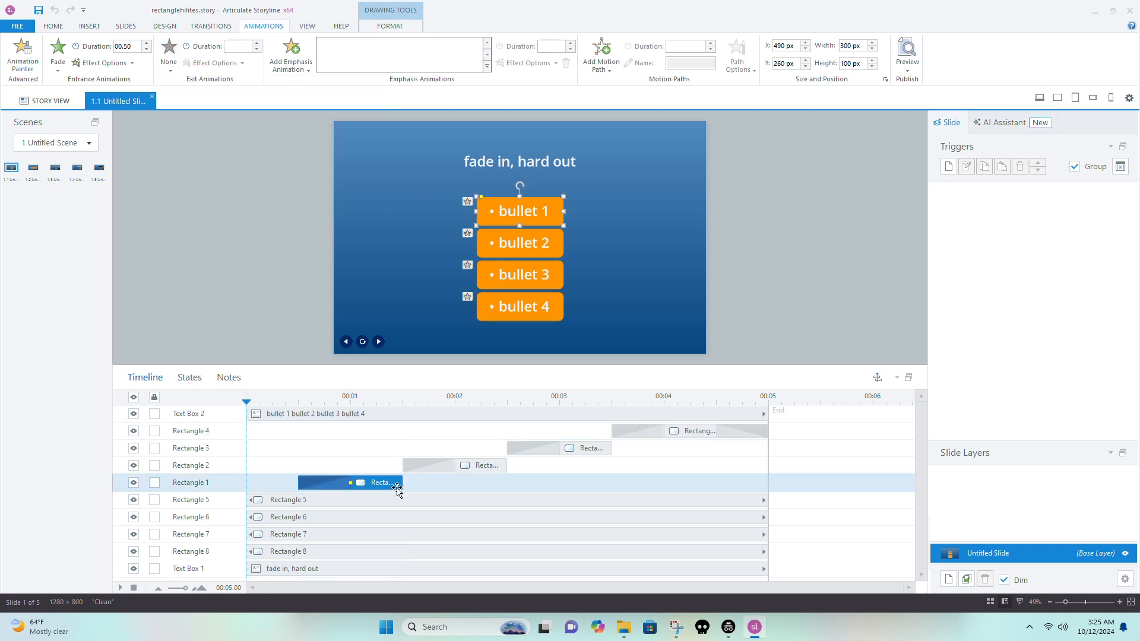
click(484, 466)
click(583, 449)
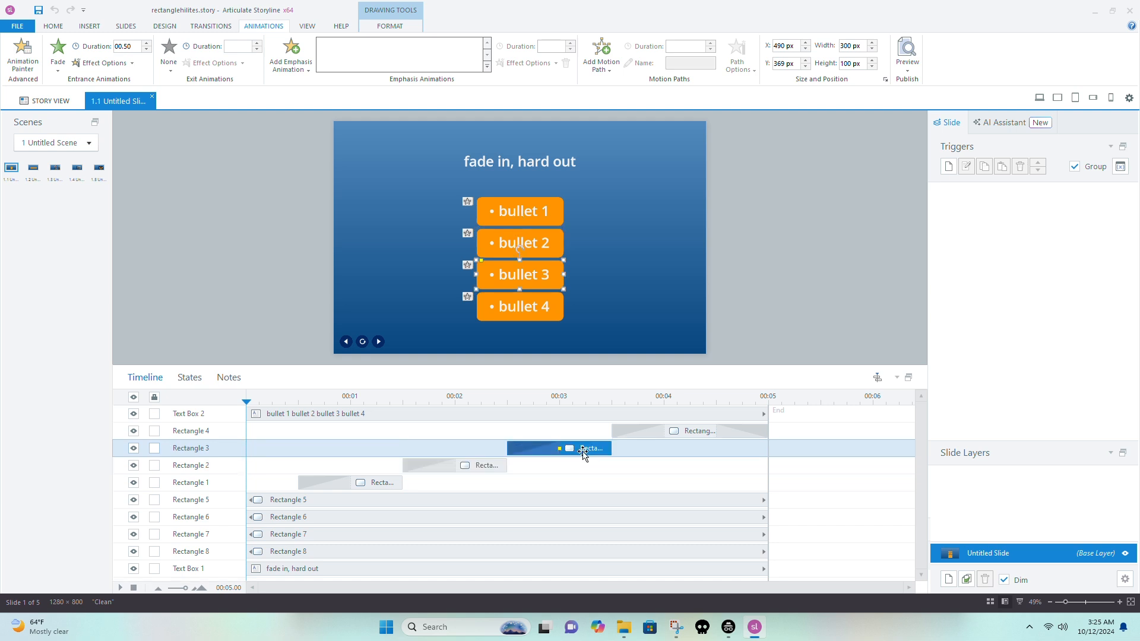
click(694, 433)
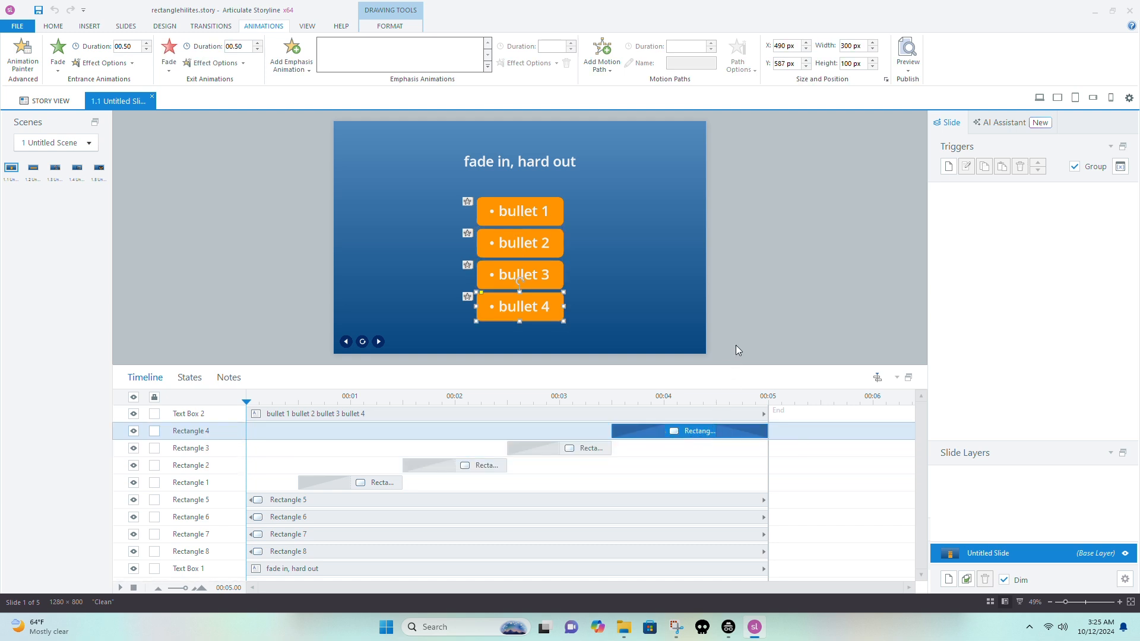
click(738, 324)
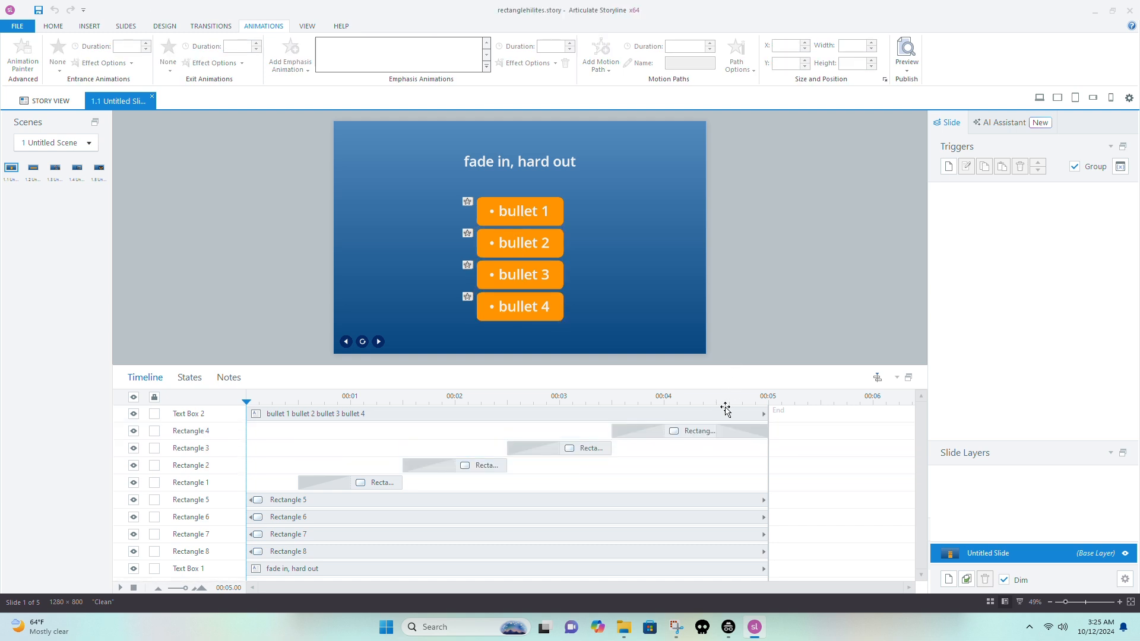
Switch to the browser showing the published story and replay the four-step highlight slide
click(728, 632)
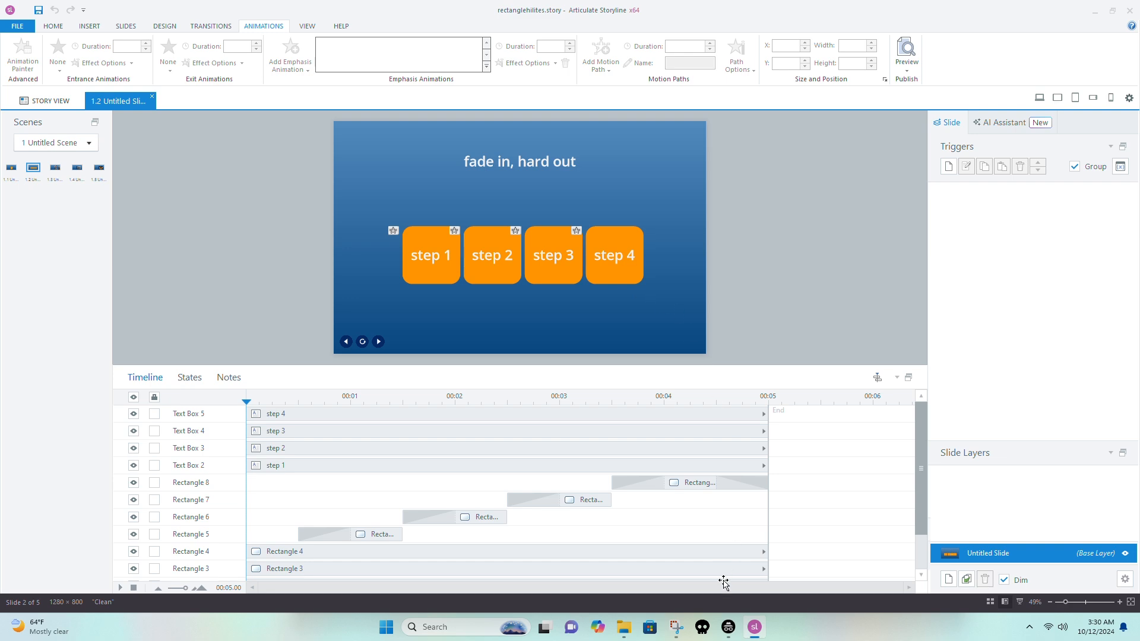
click(725, 627)
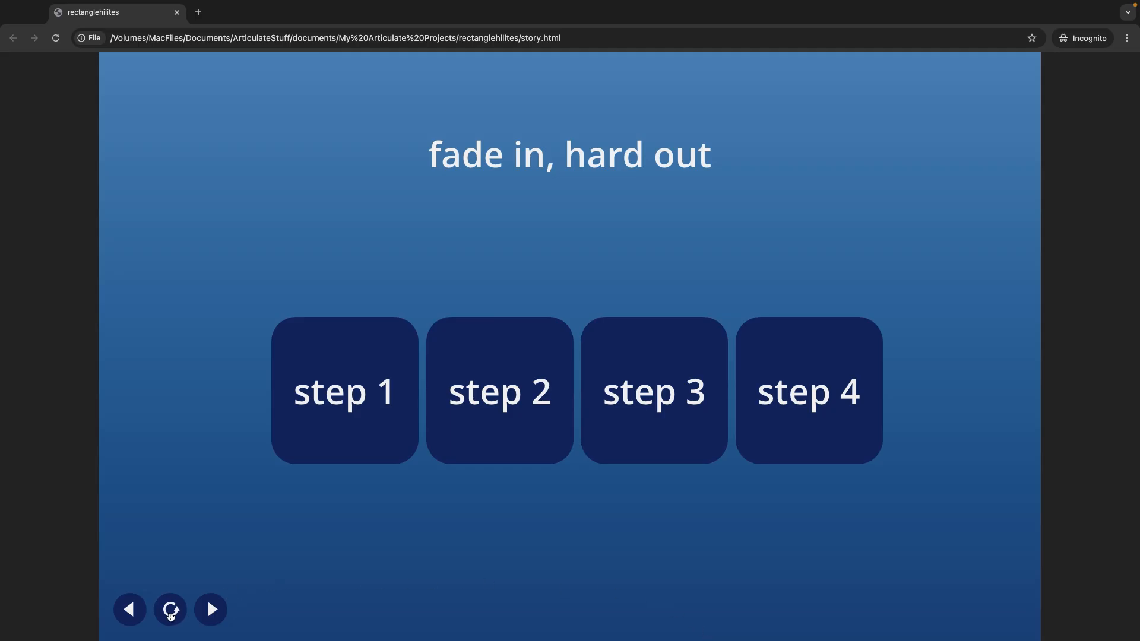
click(169, 616)
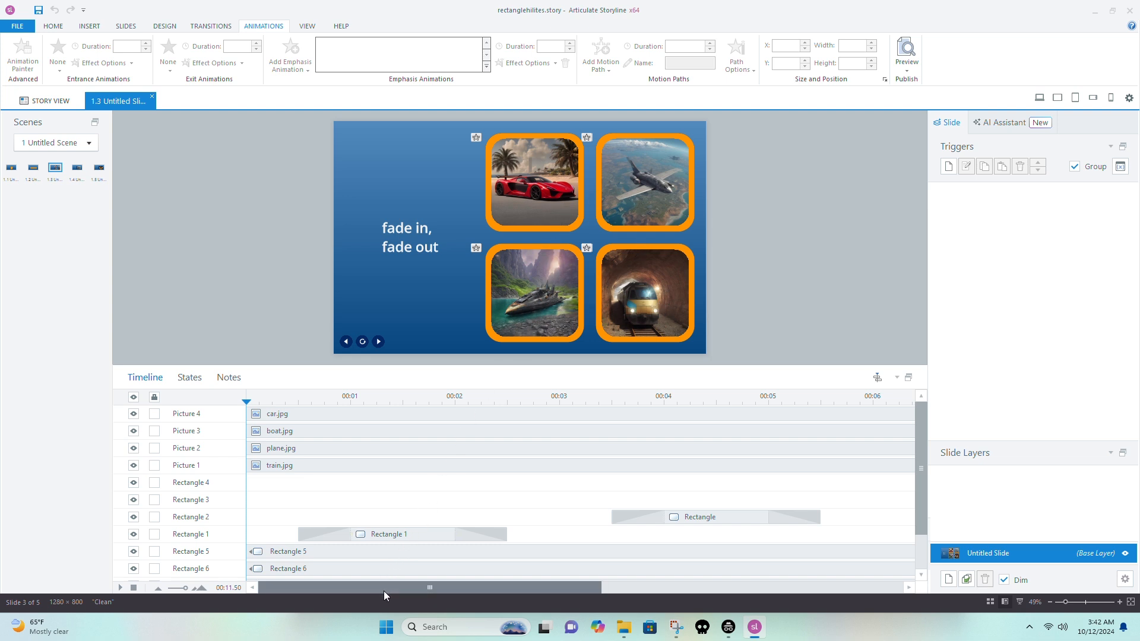
Examine the entrance and exit fades on the boat picture's highlight rectangle, and switch to the published story in the browser
drag(383, 590, 735, 580)
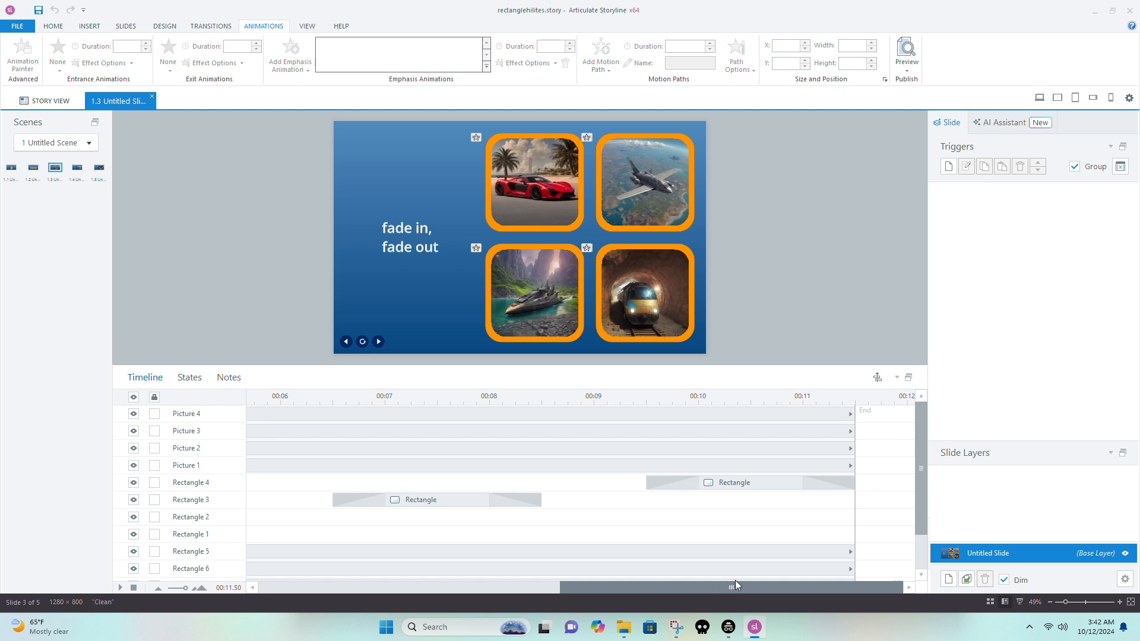
click(447, 499)
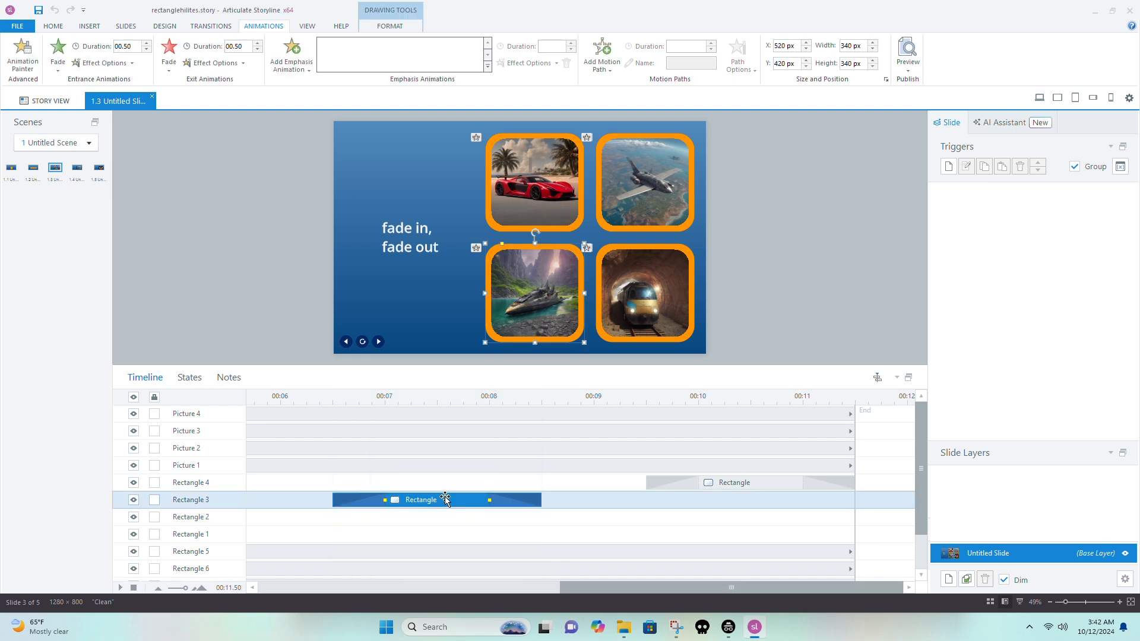
click(58, 52)
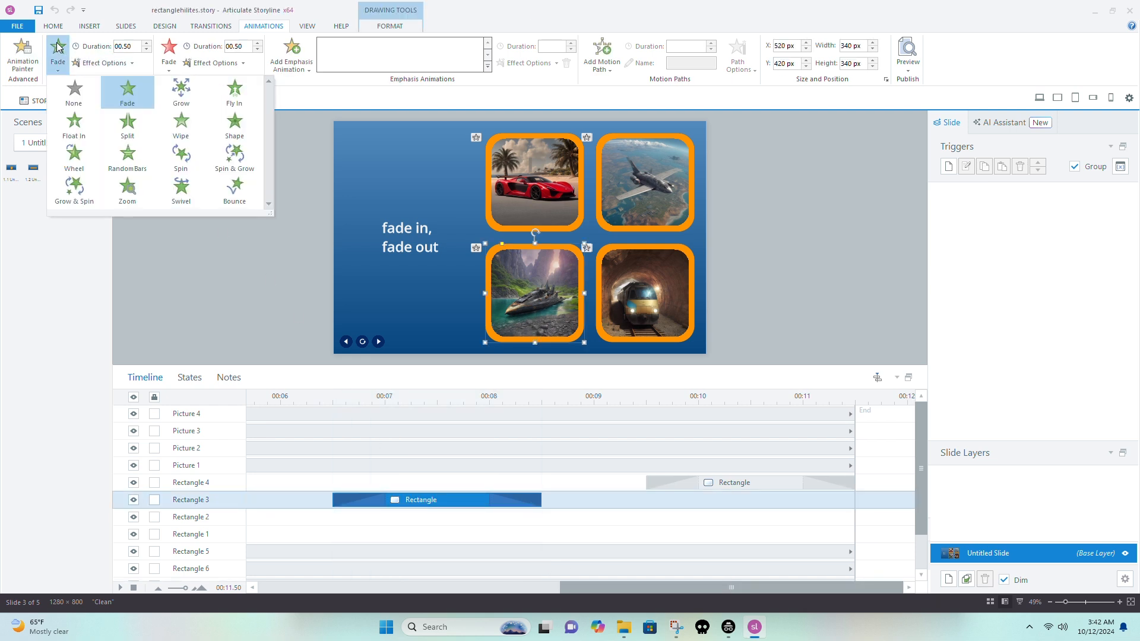
click(167, 50)
click(245, 47)
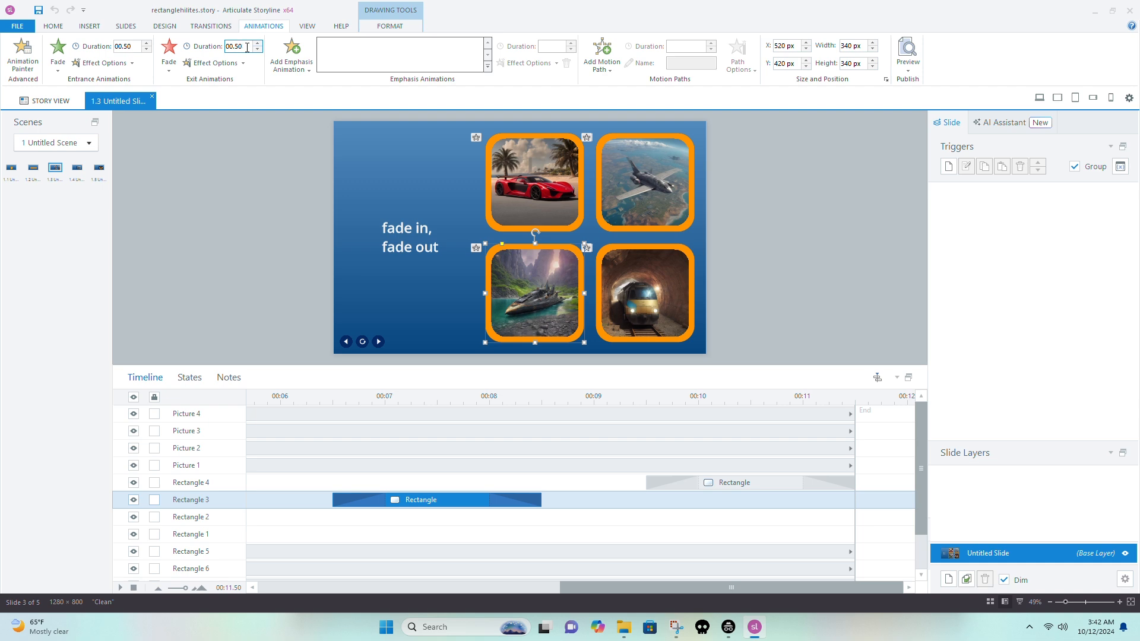
click(732, 636)
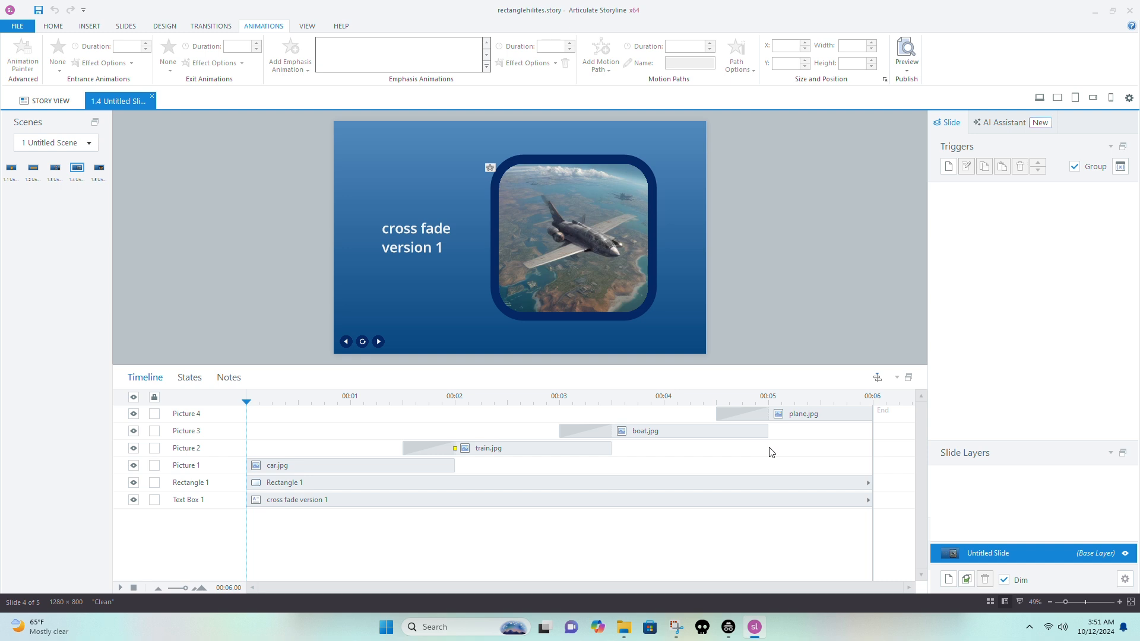
Check the published story in the browser and scrub the cross fade version 2 timeline through all four pictures
click(729, 633)
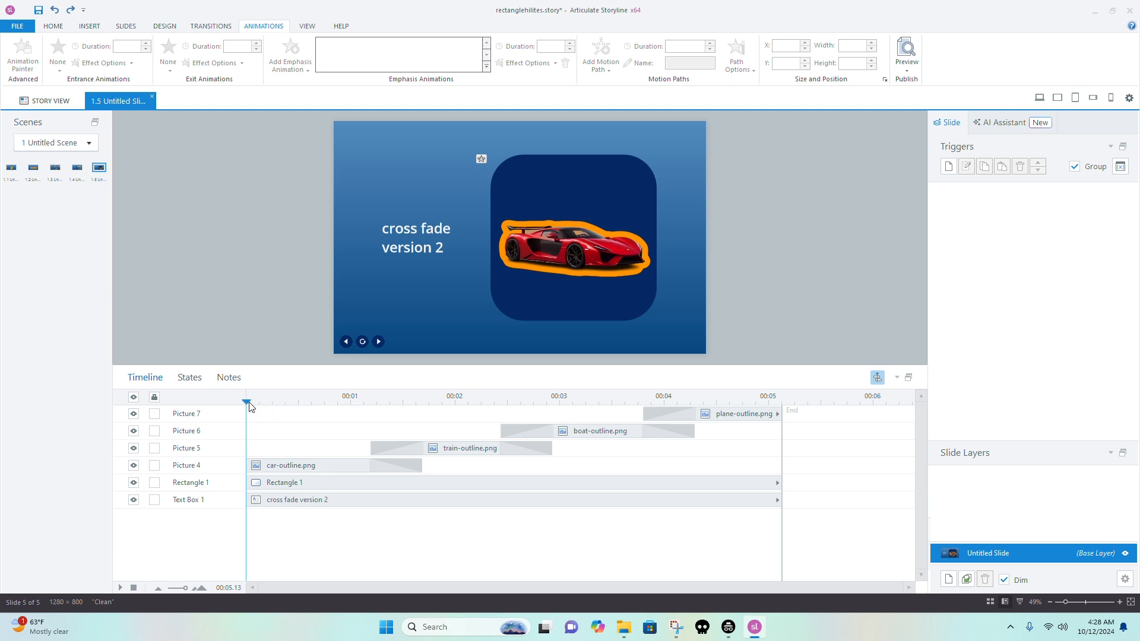
mouse_move(246, 402)
mouse_down()
mouse_move(358, 402)
mouse_move(397, 420)
mouse_move(530, 432)
mouse_move(743, 433)
mouse_up()
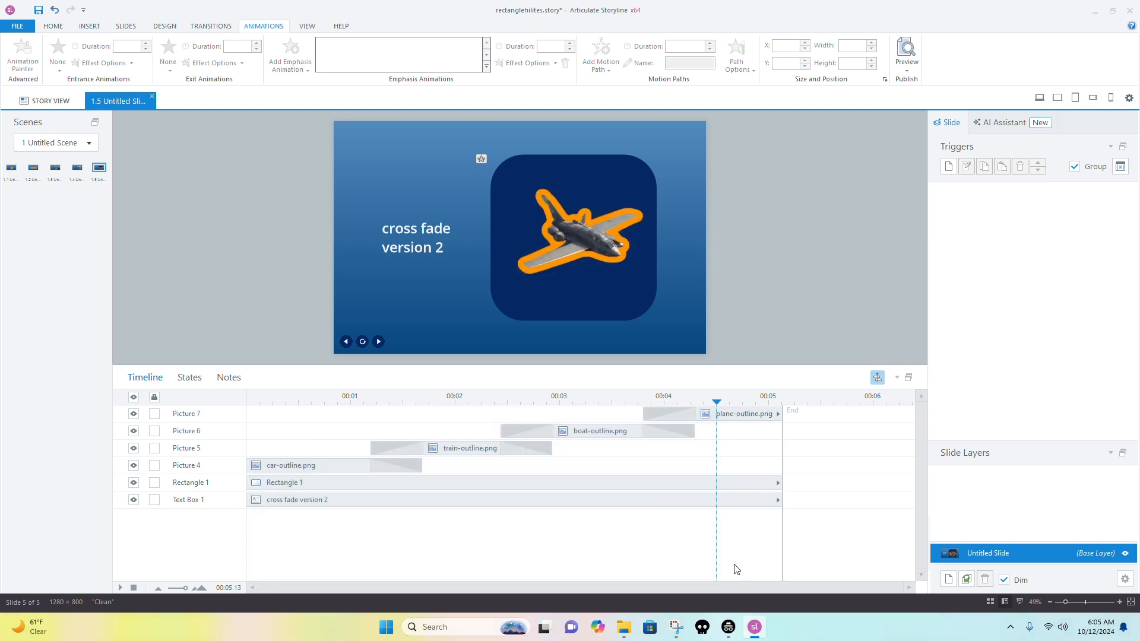
click(725, 634)
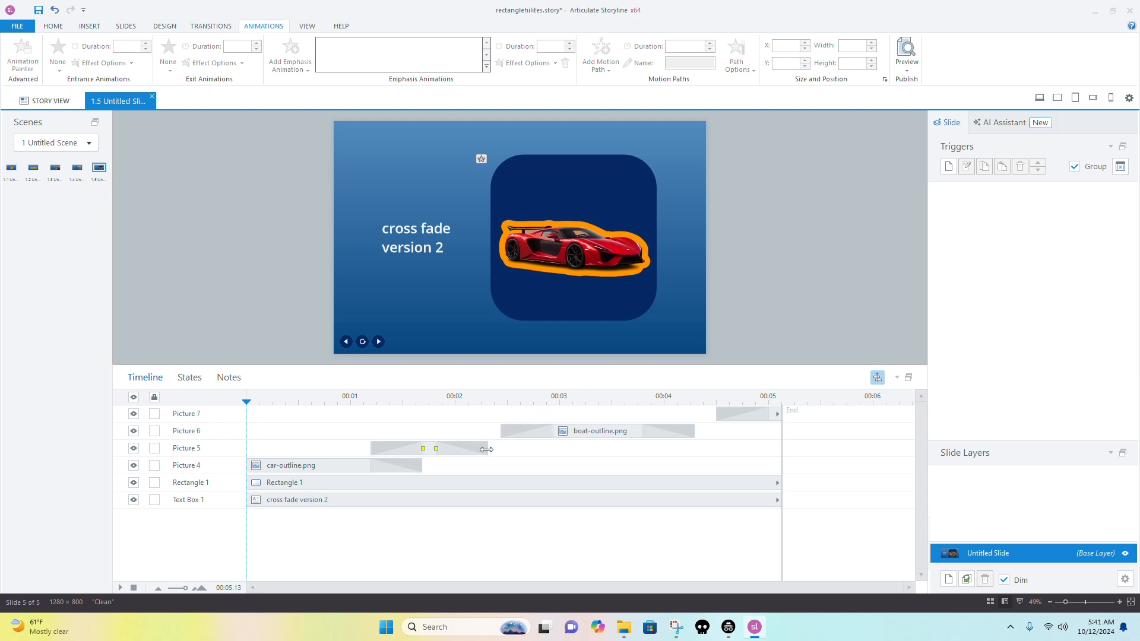
Extend train-outline.png to the start of boat-outline.png on the timeline, then set its duration to 1.74 seconds
drag(487, 449, 499, 446)
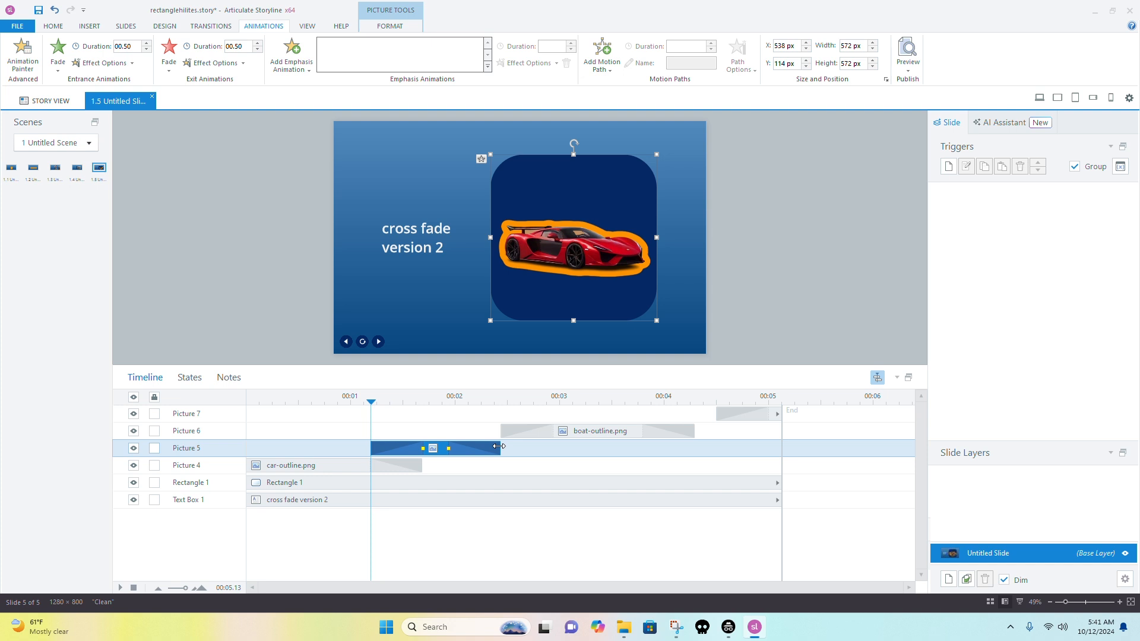
right_click(501, 450)
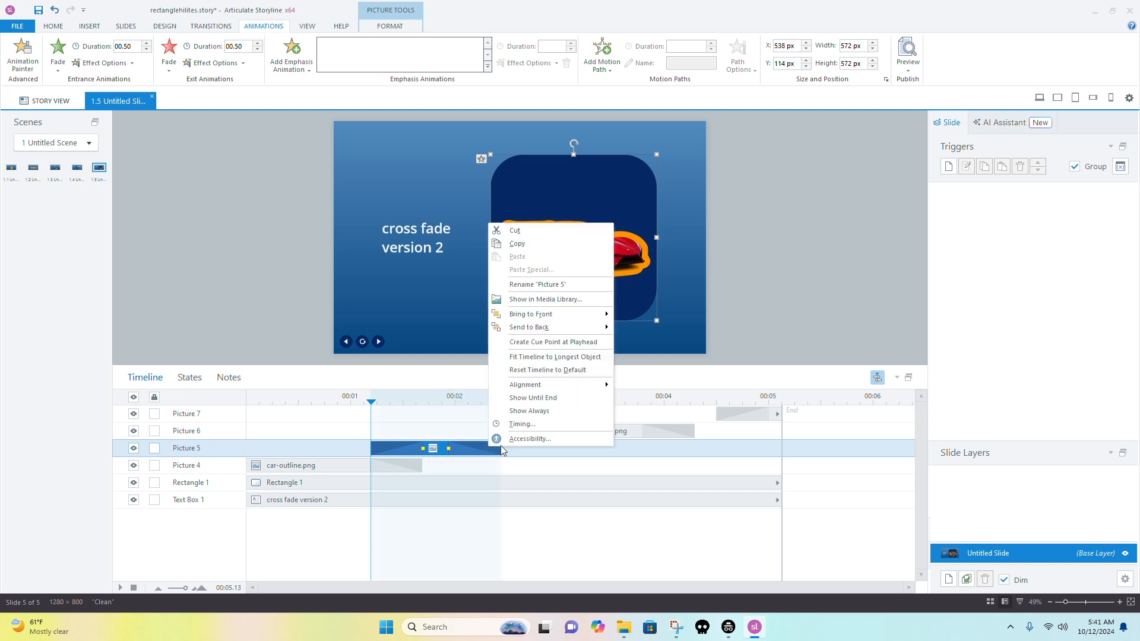
click(518, 425)
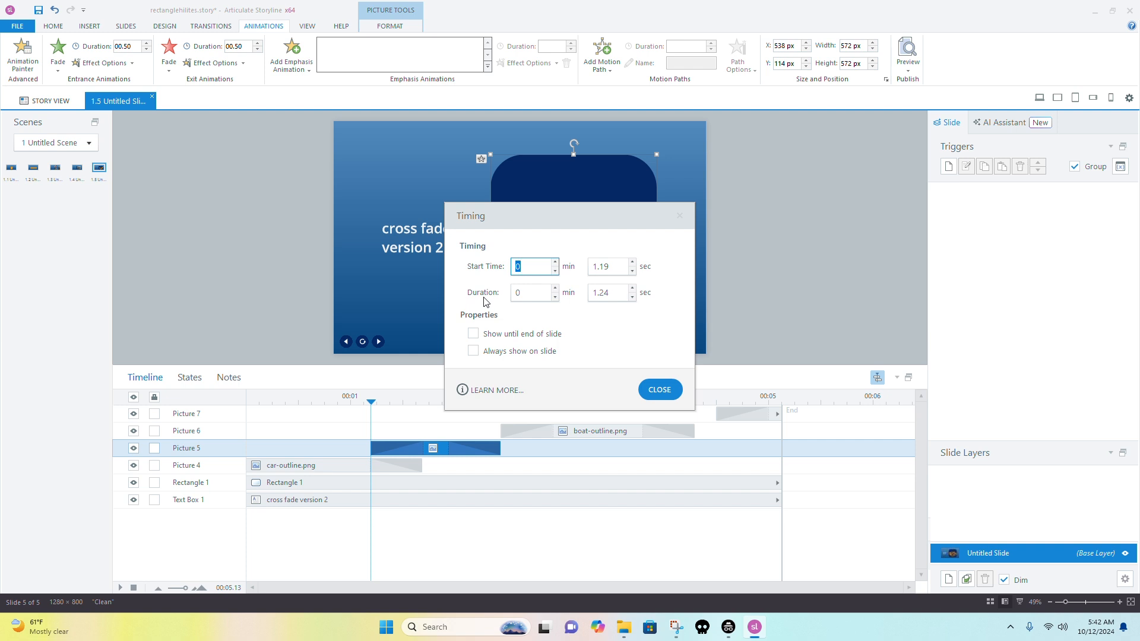
click(604, 292)
key(BackSpace)
text(7)
click(659, 389)
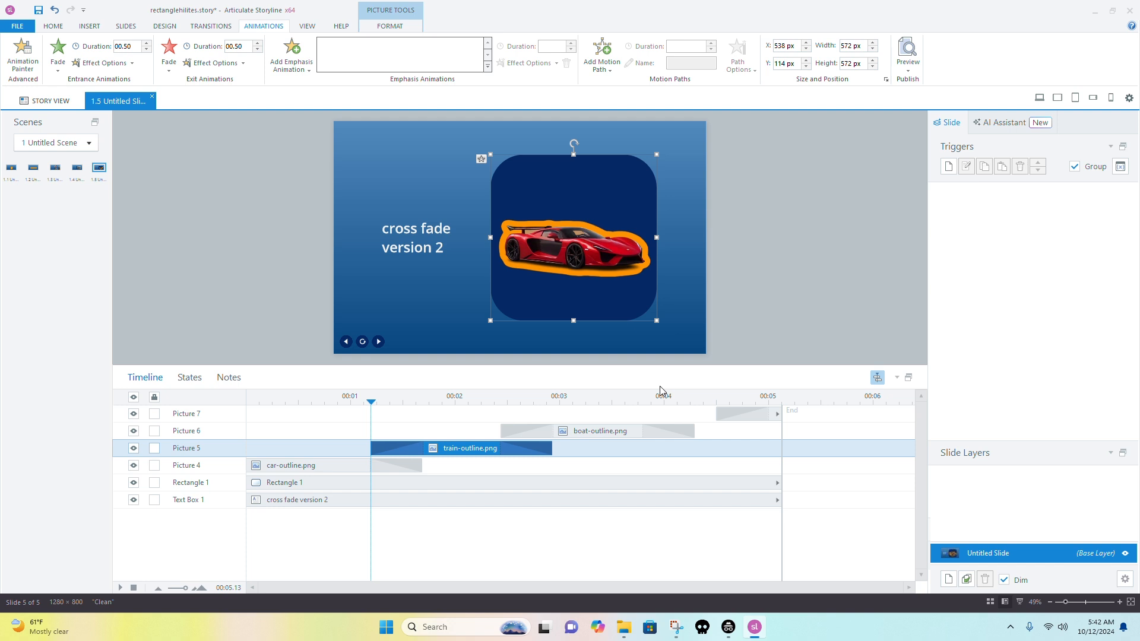
click(737, 328)
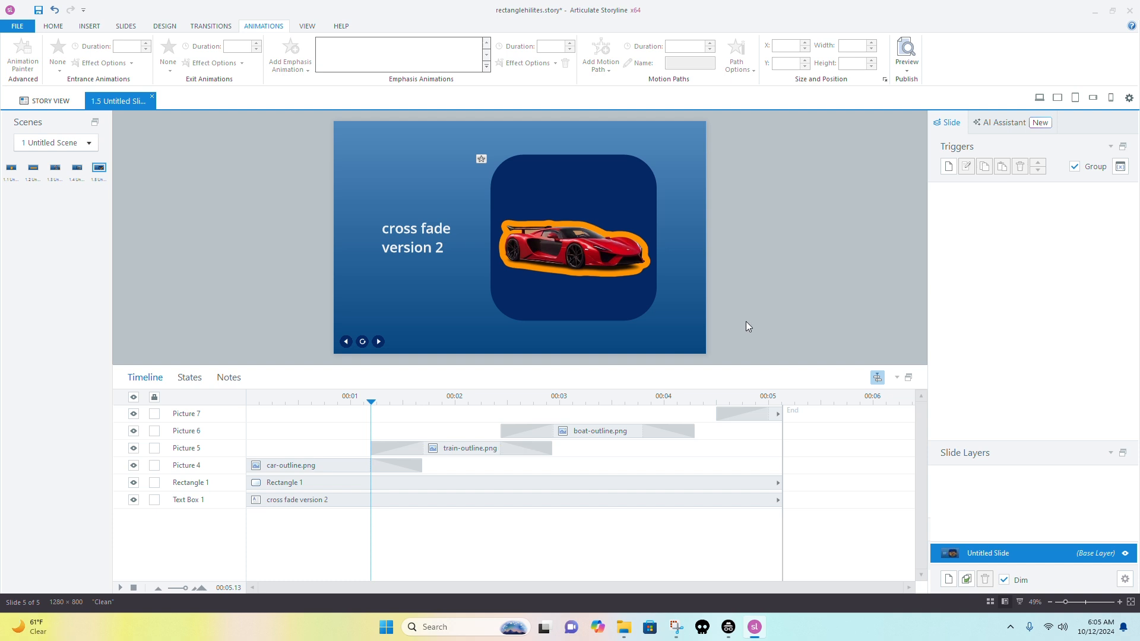
Align the start of plane-outline.png with the end of boat-outline.png, then set its start time to 3.8 seconds
drag(719, 414, 694, 415)
right_click(704, 414)
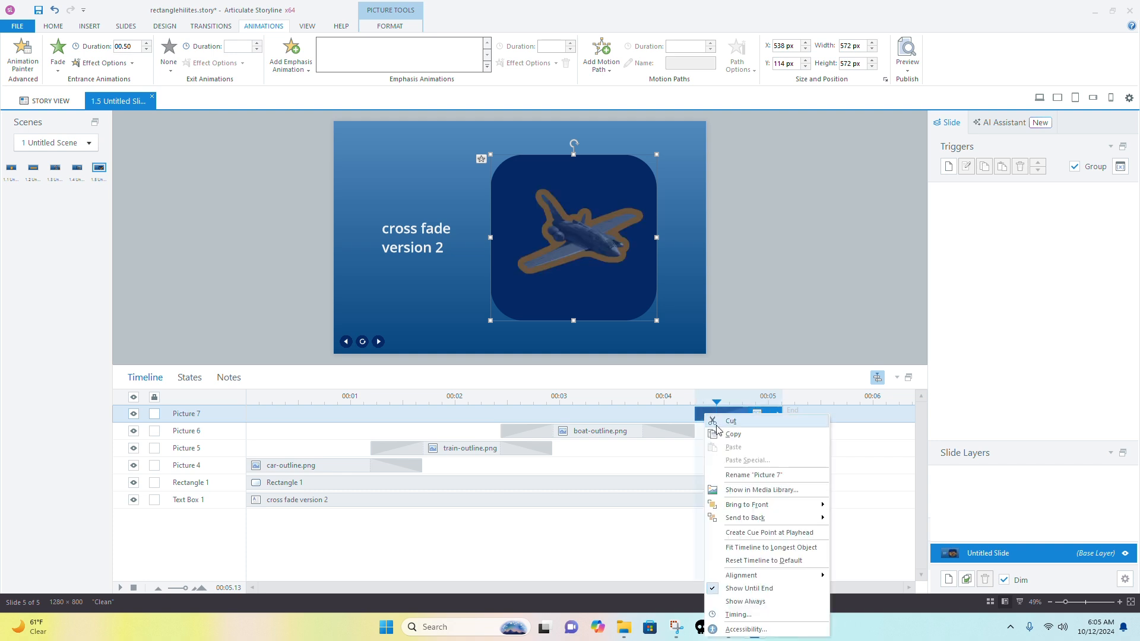
click(746, 614)
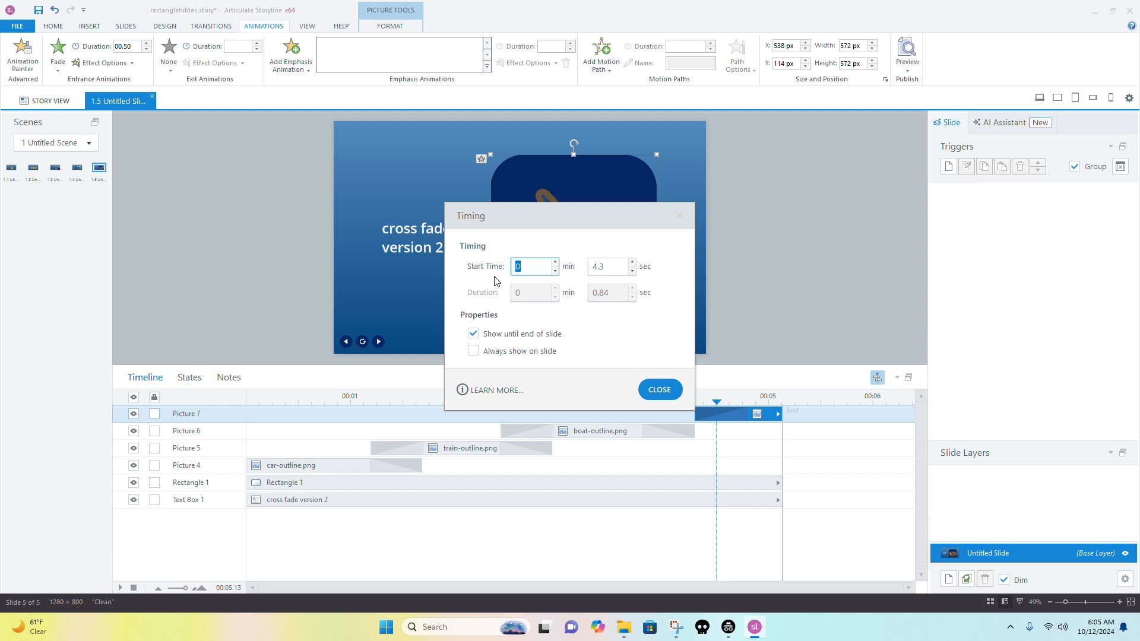
click(596, 269)
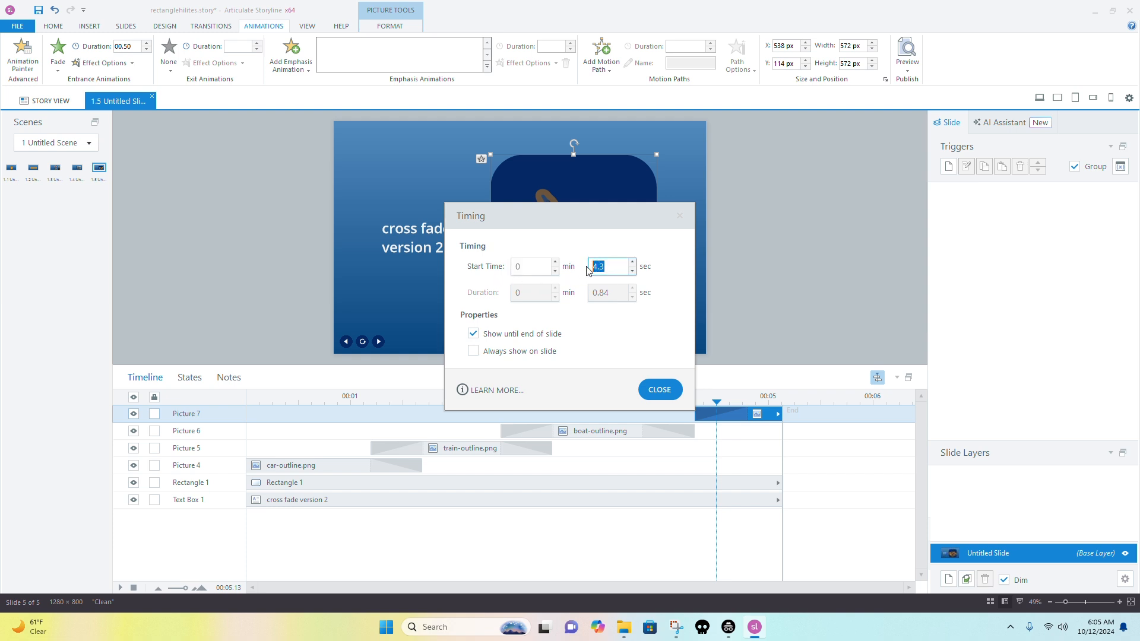
text(3.8)
key(Return)
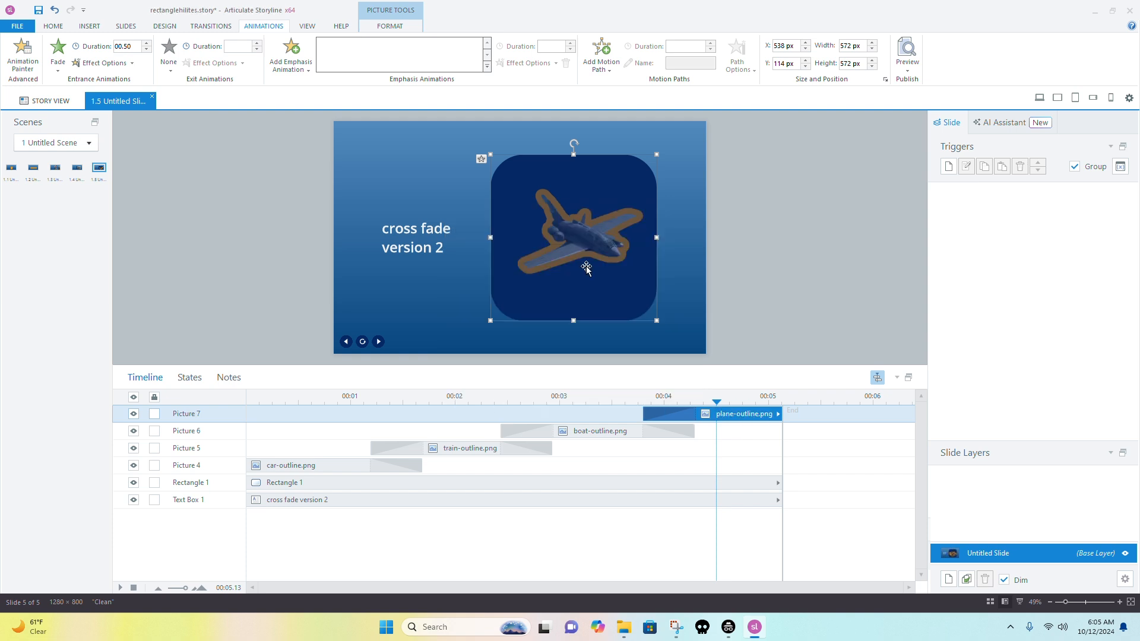
click(725, 299)
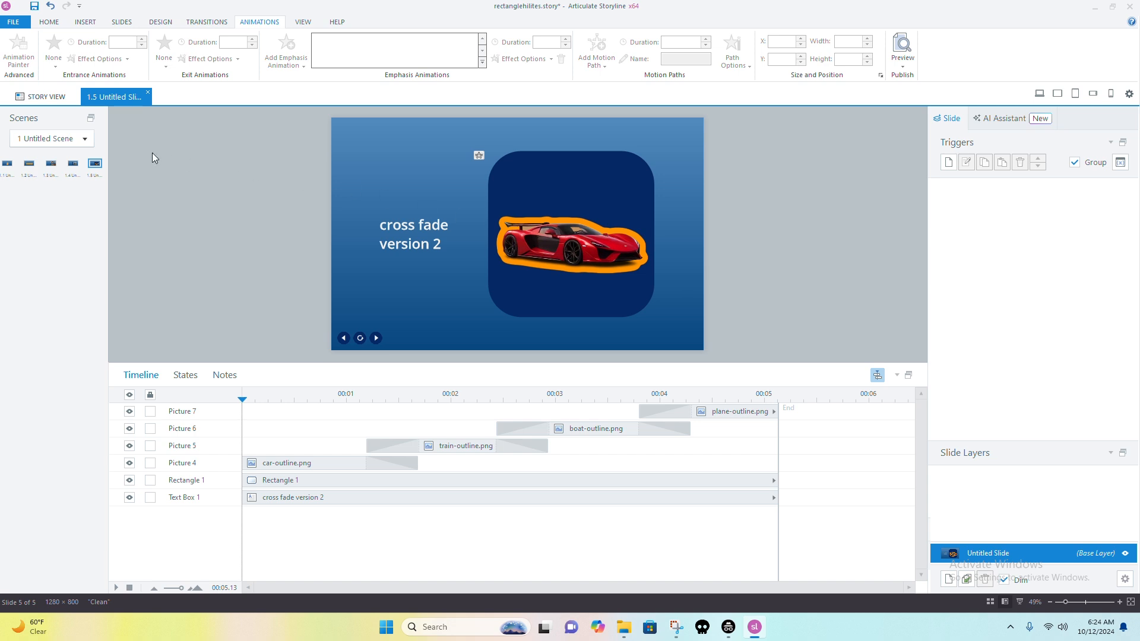
Review all five slides of the scene in order, from the bullet highlights to cross fade version 2
click(6, 167)
click(28, 164)
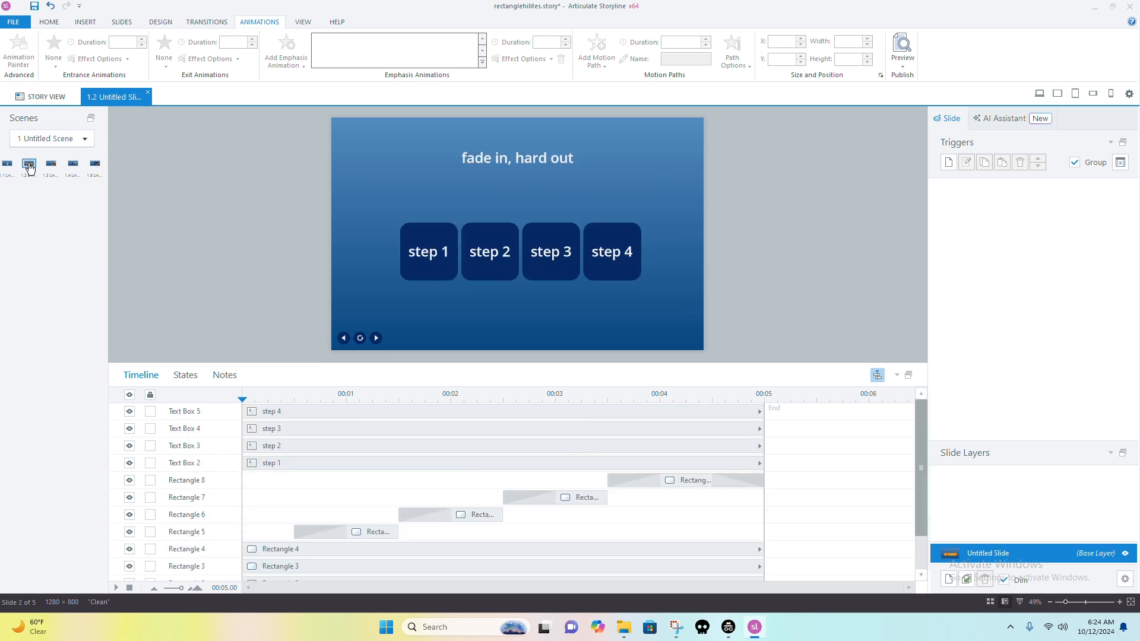
click(51, 164)
click(73, 164)
click(94, 164)
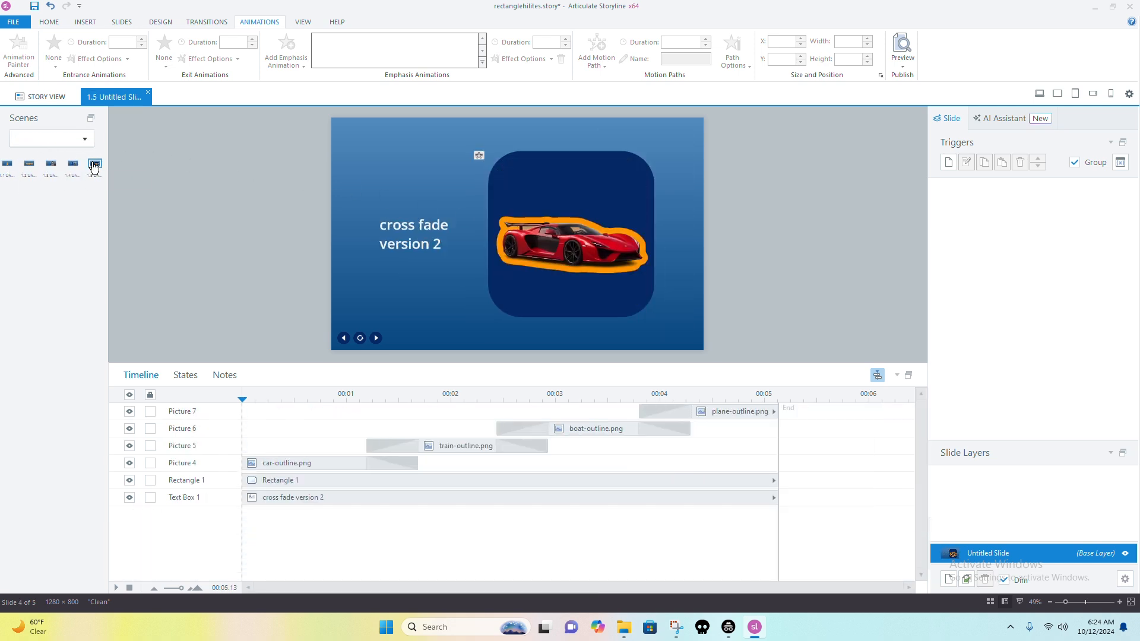